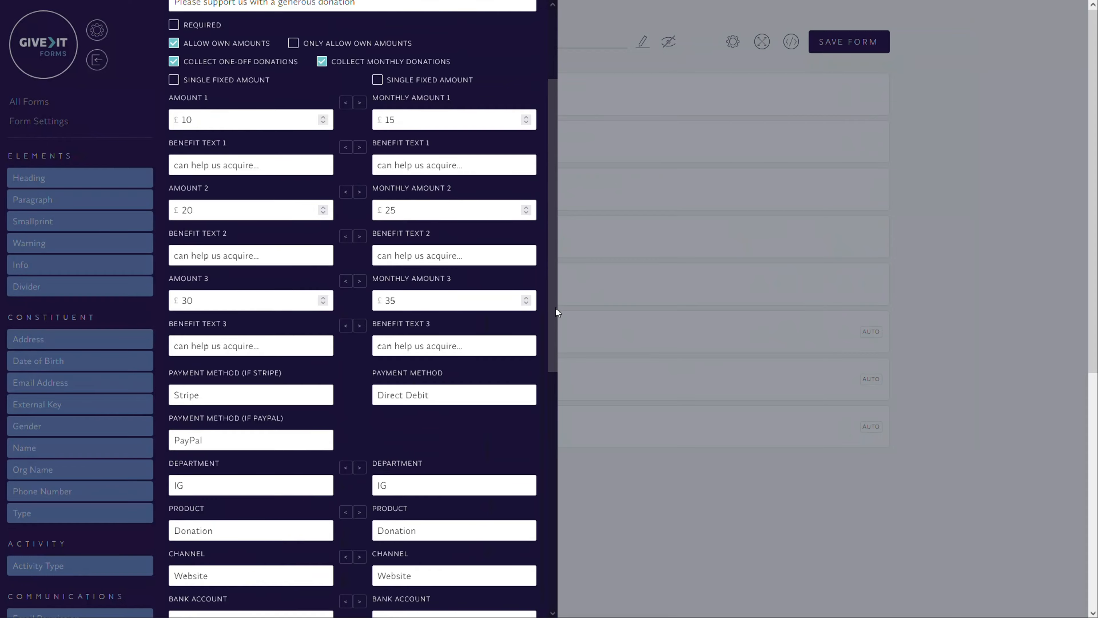
{"action": "left_click", "coordinate": [288, 204]}
{"action": "key", "text": "Tab"}
{"action": "scroll", "coordinate": [302, 218], "scroll_direction": "up", "scroll_amount": 3}
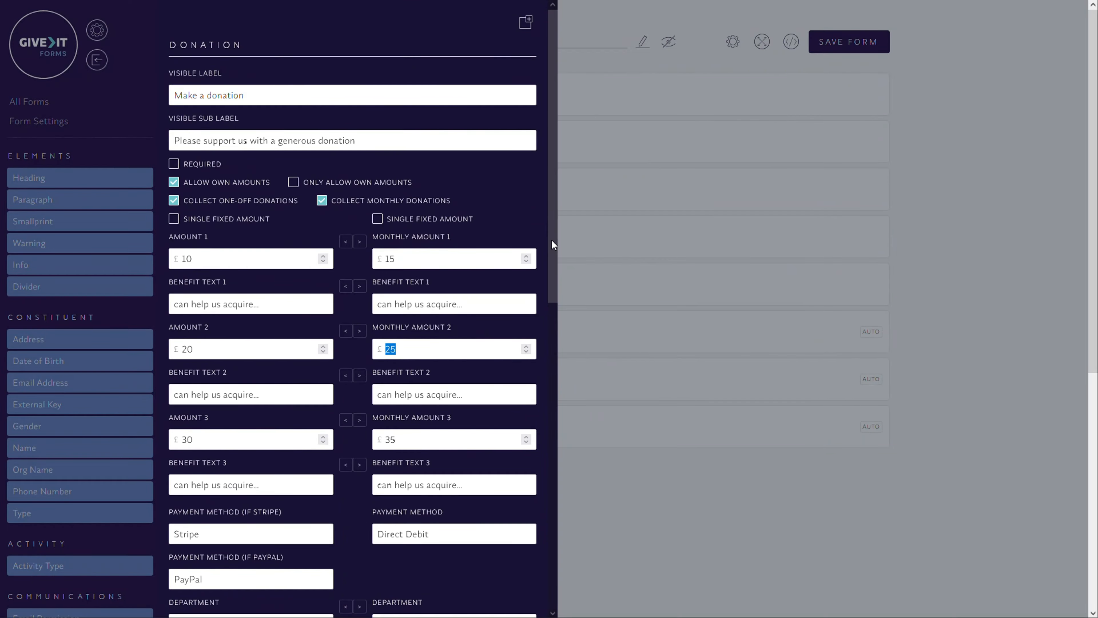
{"action": "left_click_drag", "start_coordinate": [551, 241], "coordinate": [555, 212]}
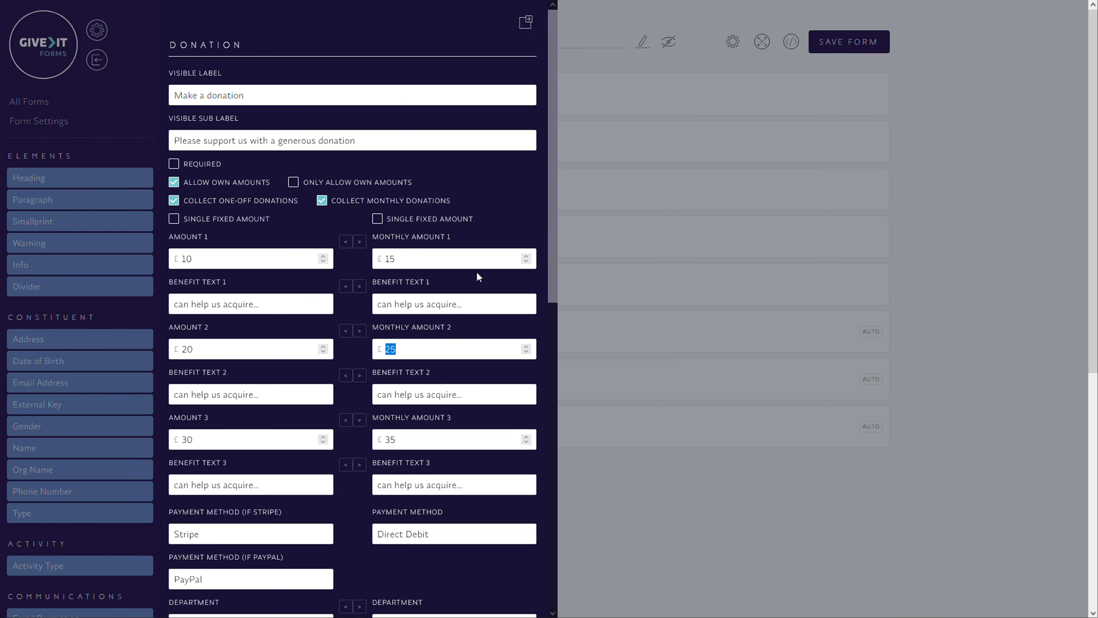
{"action": "left_click", "coordinate": [501, 212]}
{"action": "mouse_move", "coordinate": [554, 277]}
{"action": "left_mouse_down"}
{"action": "mouse_move", "coordinate": [549, 494]}
{"action": "mouse_move", "coordinate": [561, 485]}
{"action": "mouse_move", "coordinate": [564, 263]}
{"action": "left_mouse_up"}
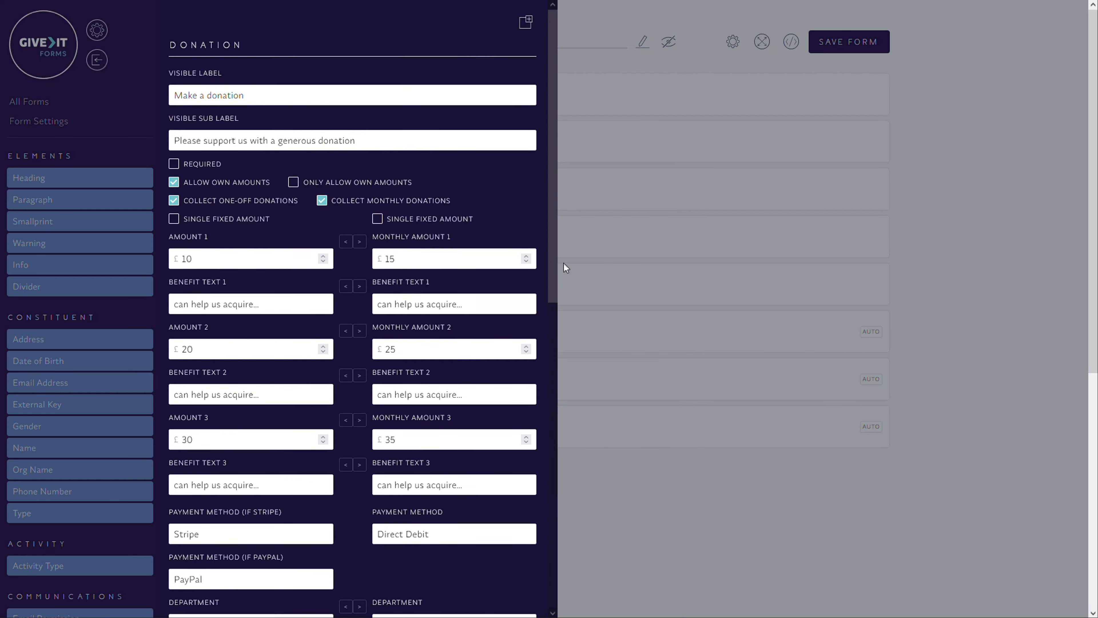
Add a second profile to the Make a donation field and look through its settings
{"action": "left_click", "coordinate": [524, 24]}
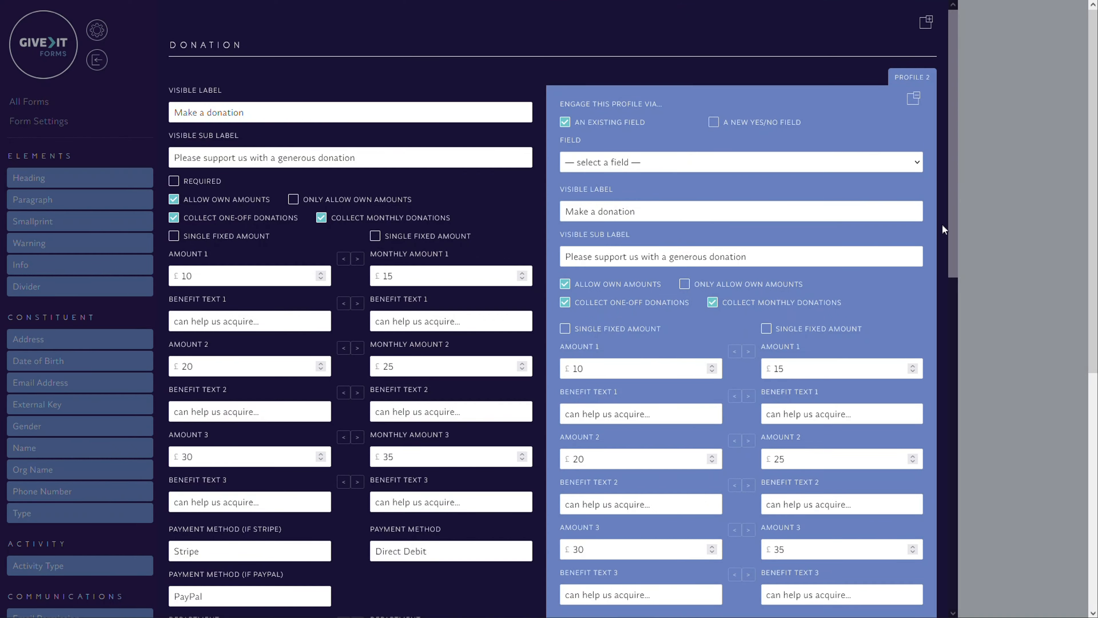
{"action": "left_click_drag", "start_coordinate": [955, 240], "coordinate": [955, 476]}
{"action": "left_click_drag", "start_coordinate": [951, 290], "coordinate": [953, 56]}
Engage the second profile via a new yes/no field labelled "Have you donated with us before?"
{"action": "left_click", "coordinate": [627, 166]}
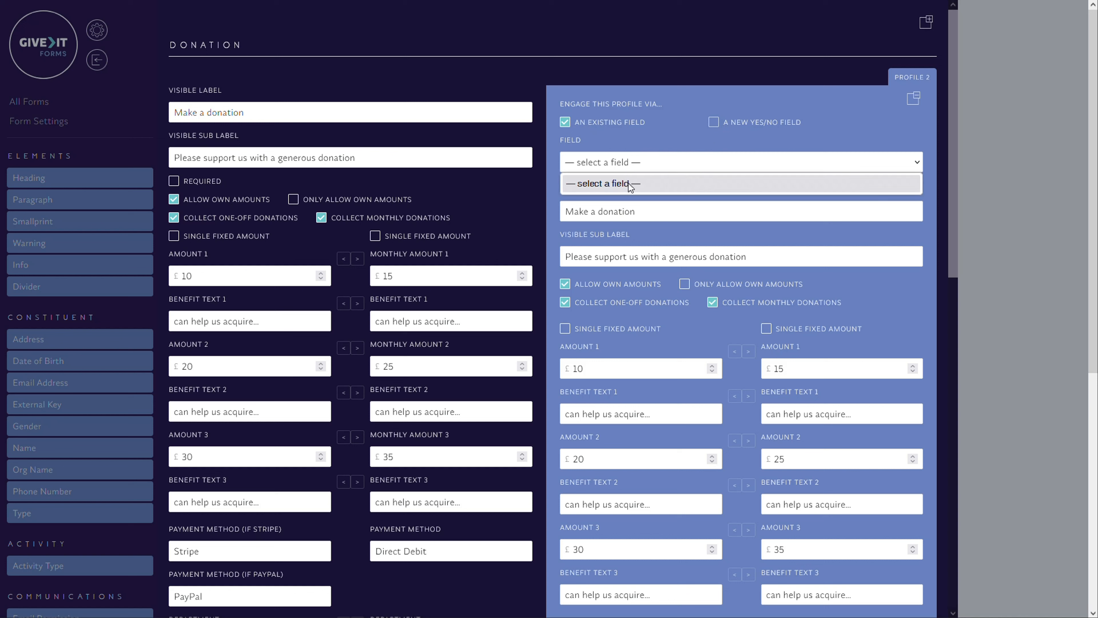
{"action": "left_click", "coordinate": [614, 161]}
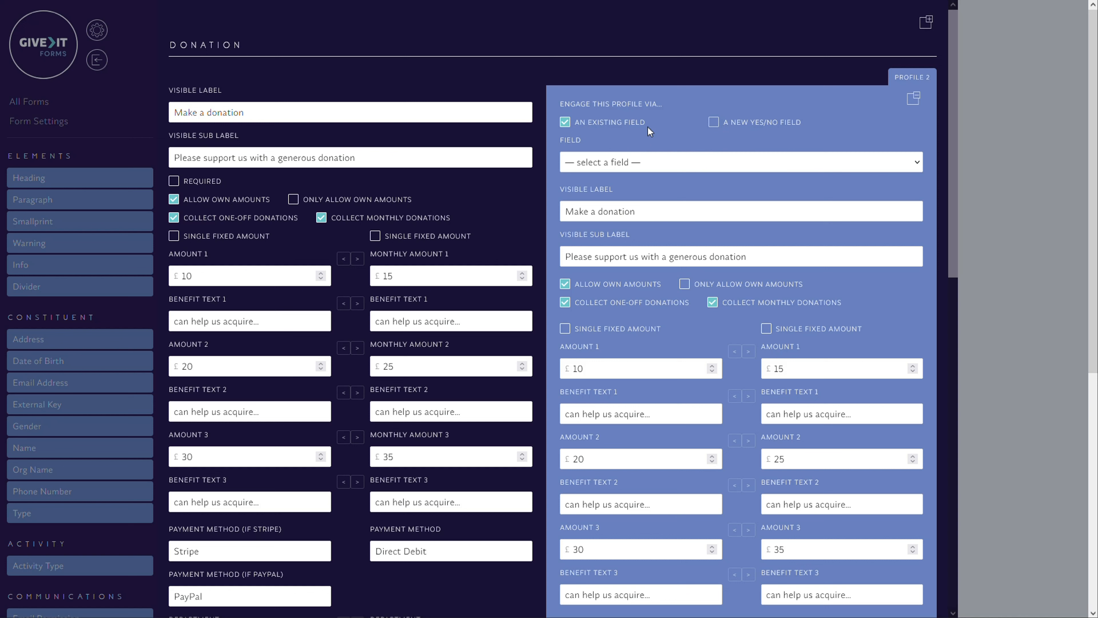
{"action": "left_click", "coordinate": [712, 125]}
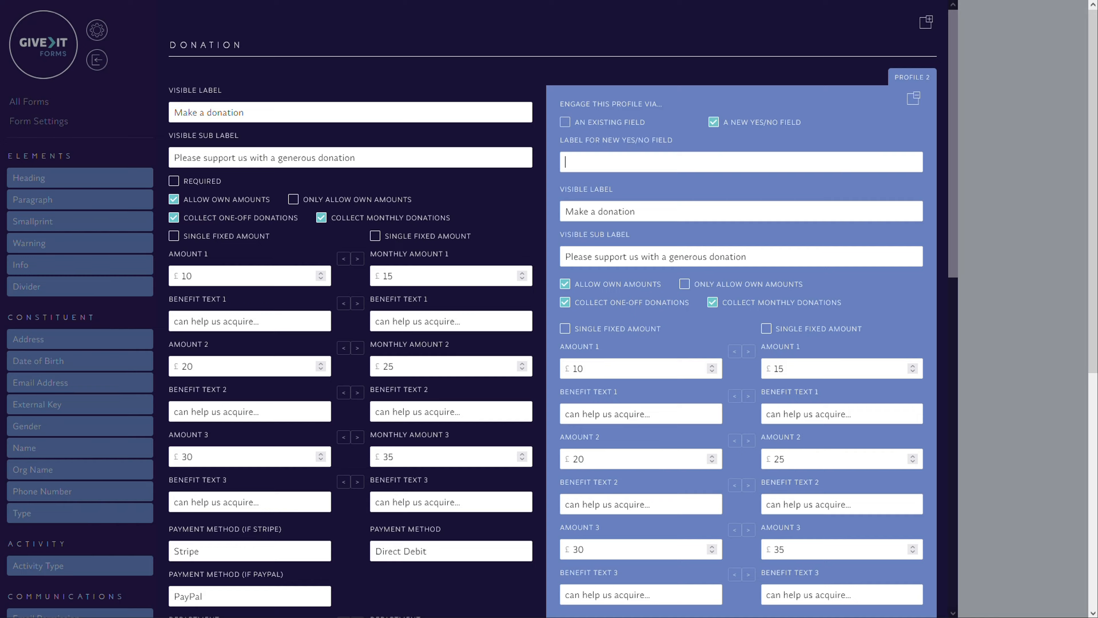
{"action": "type", "text": "Have you donated with us before?"}
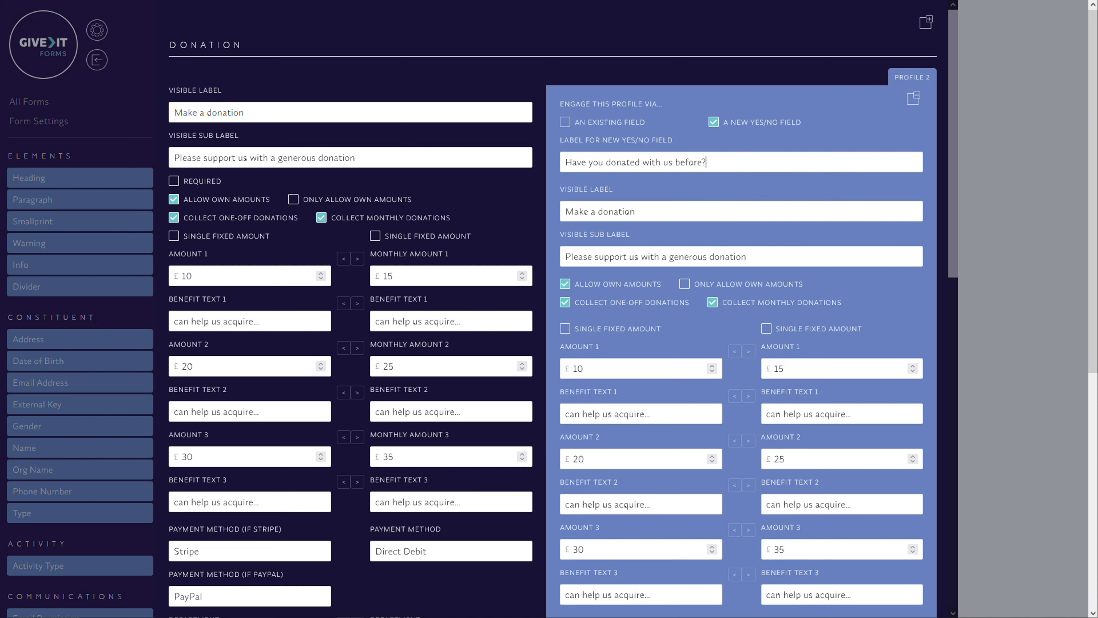
Set the second profile's first suggested amounts to £100 one-off and £150 monthly
{"action": "scroll", "coordinate": [836, 311], "scroll_direction": "down", "scroll_amount": 5}
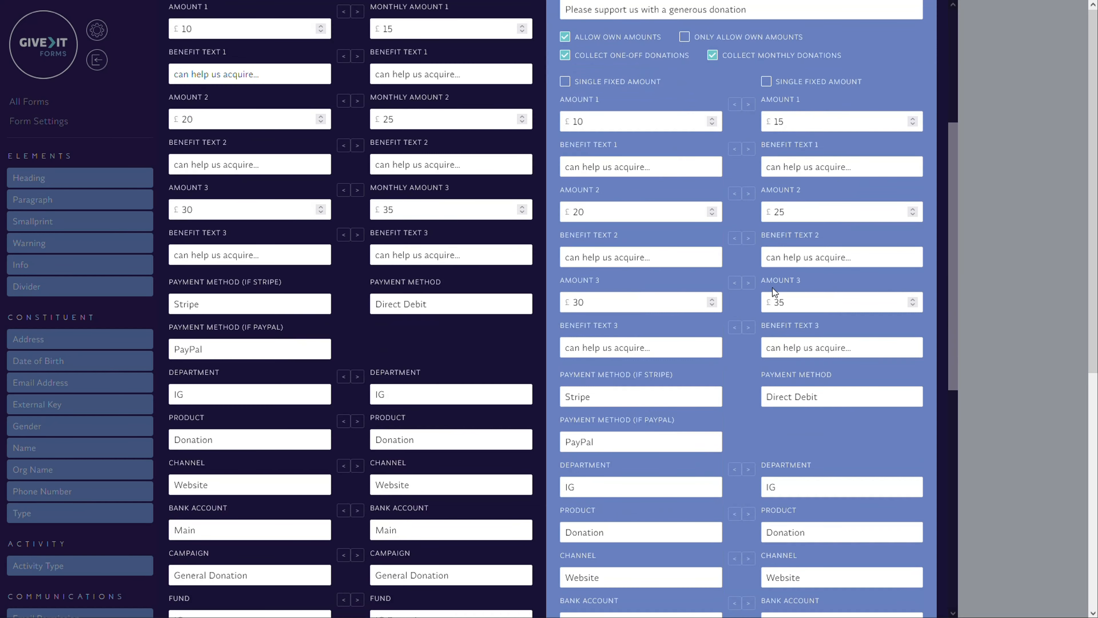
{"action": "scroll", "coordinate": [682, 432], "scroll_direction": "down", "scroll_amount": 3}
{"action": "scroll", "coordinate": [772, 356], "scroll_direction": "down", "scroll_amount": 1}
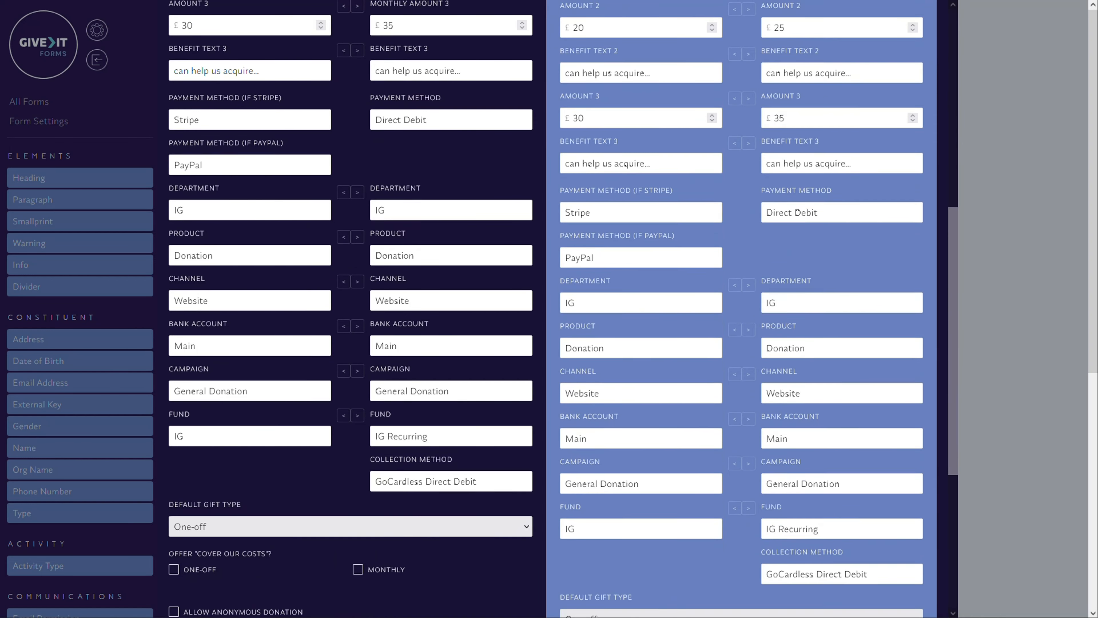
{"action": "scroll", "coordinate": [549, 309], "scroll_direction": "up", "scroll_amount": 3}
{"action": "scroll", "coordinate": [773, 357], "scroll_direction": "up", "scroll_amount": 4}
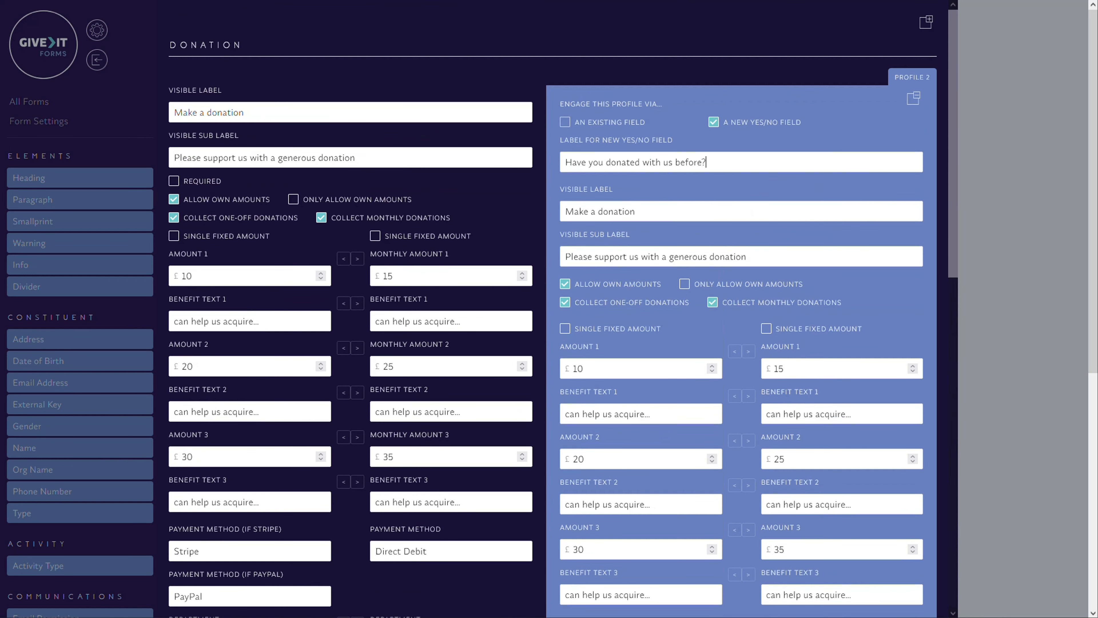
{"action": "scroll", "coordinate": [835, 328], "scroll_direction": "down", "scroll_amount": 3}
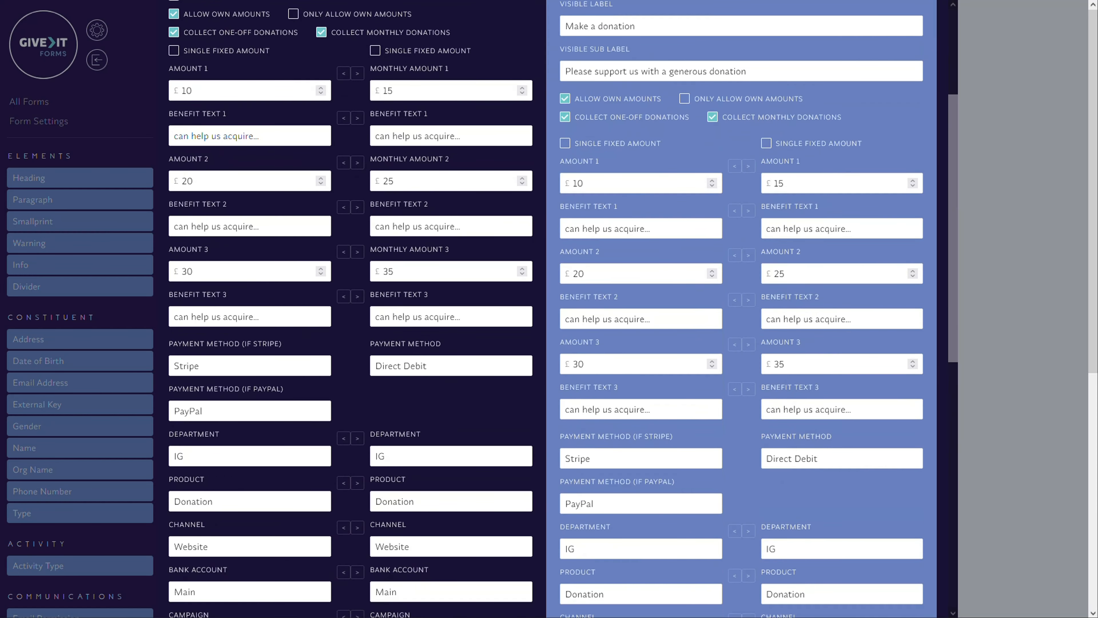
{"action": "type", "text": "0"}
{"action": "left_click", "coordinate": [812, 183]}
{"action": "type", "text": "0"}
Set the second profile's remaining amounts to £200 and £300 one-off, and £250 and £350 monthly
{"action": "left_click", "coordinate": [804, 273]}
{"action": "type", "text": "0"}
{"action": "left_click", "coordinate": [621, 273]}
{"action": "type", "text": "0"}
{"action": "left_click", "coordinate": [649, 364]}
{"action": "type", "text": "0"}
{"action": "left_click", "coordinate": [804, 364]}
{"action": "type", "text": "0"}
Set the second profile's monthly department to Customer Care and copy that value to its one-off department
{"action": "scroll", "coordinate": [863, 345], "scroll_direction": "down", "scroll_amount": 5}
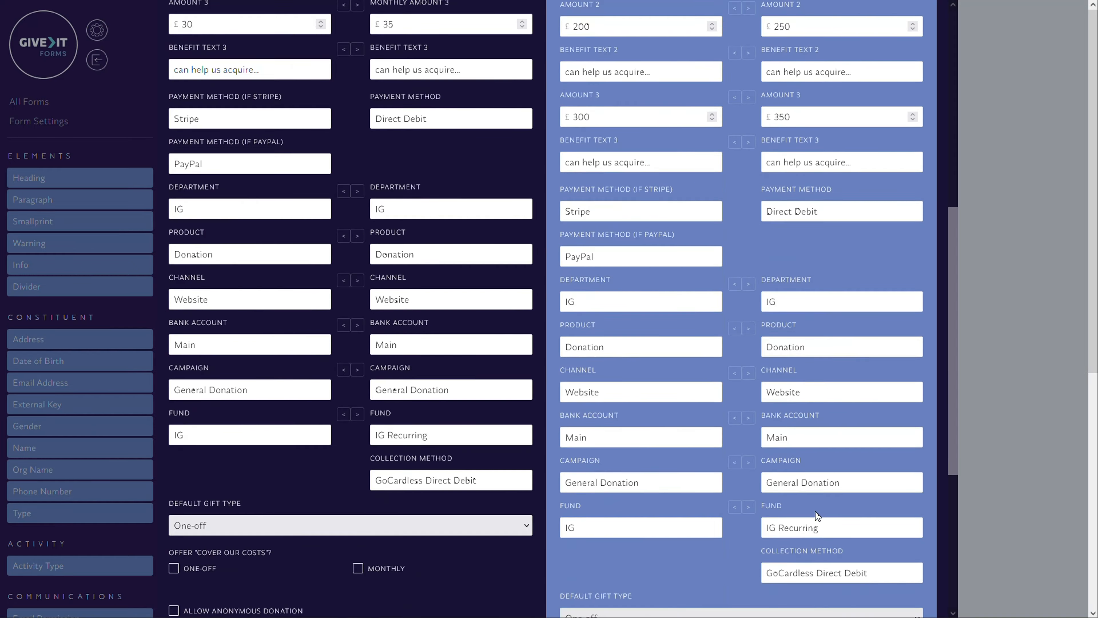
{"action": "double_click", "coordinate": [771, 301]}
{"action": "left_click", "coordinate": [777, 301]}
{"action": "key", "text": "BackSpace"}
{"action": "key", "text": "BackSpace"}
{"action": "type", "text": "Custoem"}
{"action": "key", "text": "BackSpace"}
{"action": "key", "text": "BackSpace"}
{"action": "type", "text": "mer Care"}
{"action": "key", "text": "ctrl+a"}
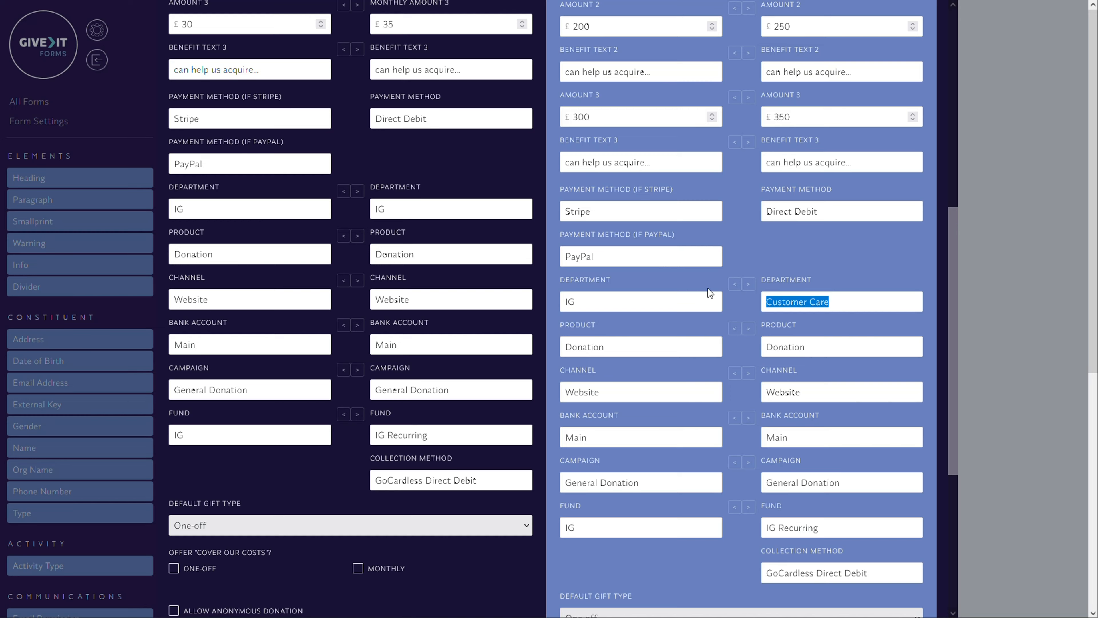
{"action": "left_click", "coordinate": [734, 286]}
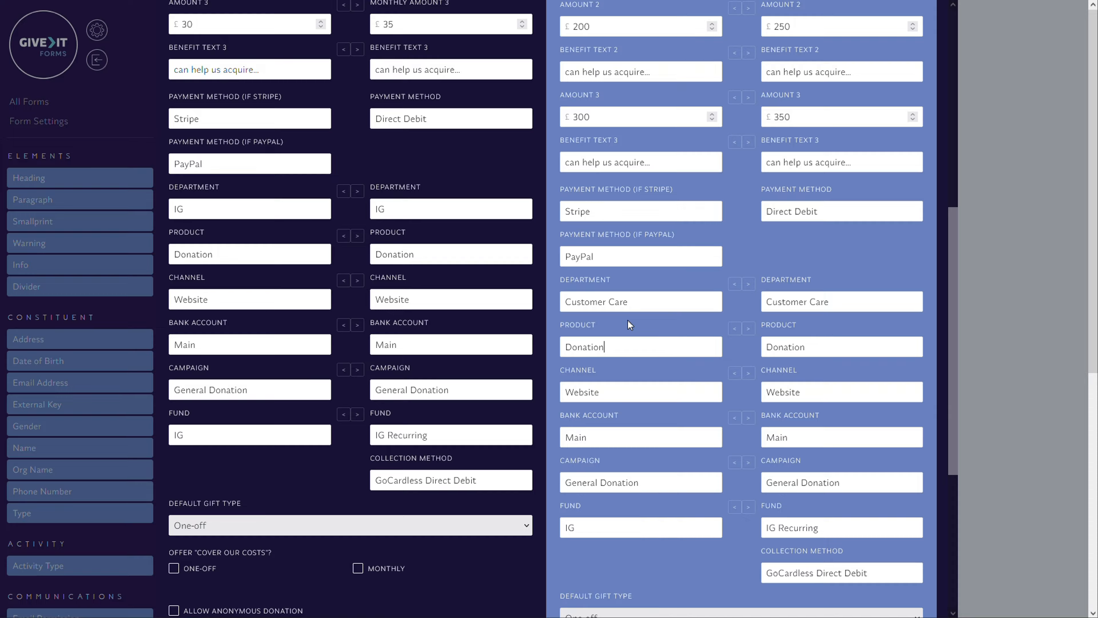
Accept the donation settings and move the "Have you donated with us before?" trigger to just above the totaliser
{"action": "scroll", "coordinate": [758, 306], "scroll_direction": "down", "scroll_amount": 4}
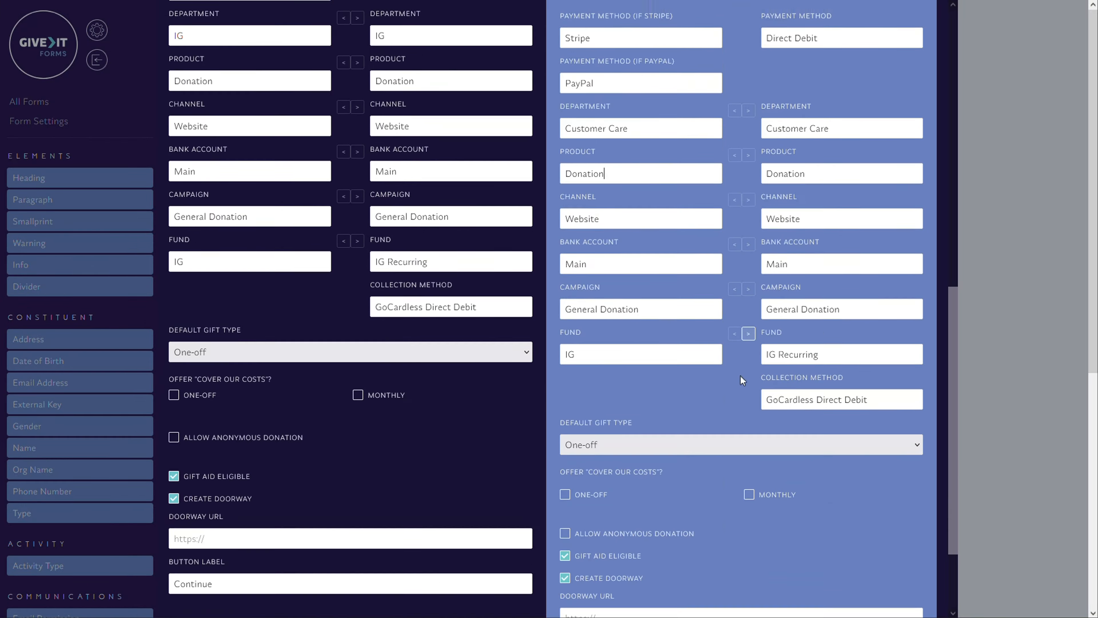
{"action": "scroll", "coordinate": [831, 494], "scroll_direction": "down", "scroll_amount": 2}
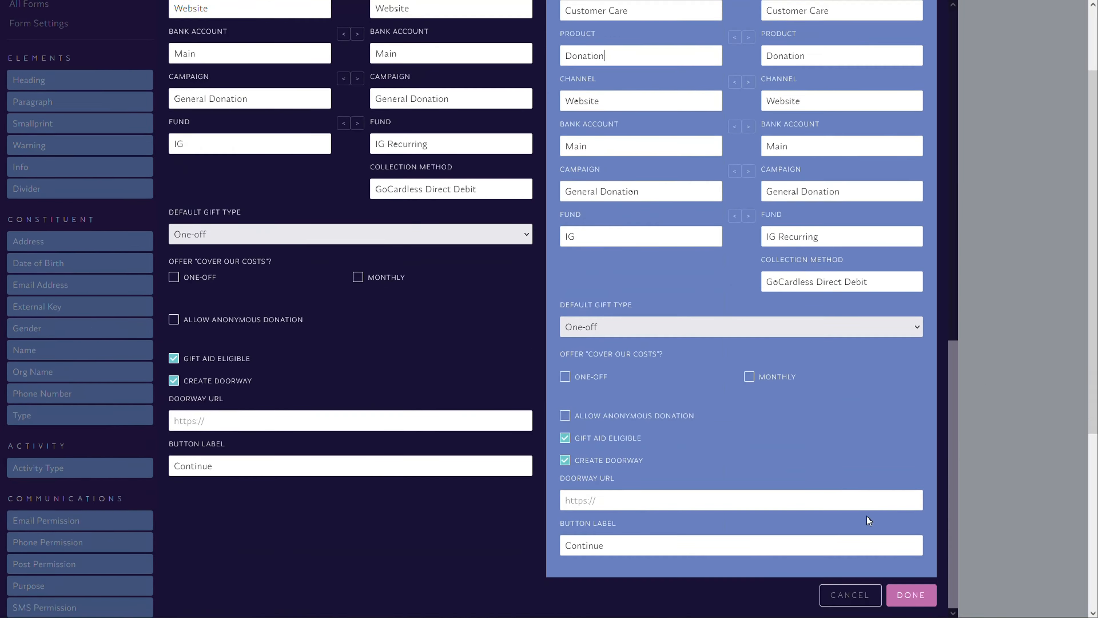
{"action": "left_click", "coordinate": [911, 595]}
{"action": "scroll", "coordinate": [598, 473], "scroll_direction": "up", "scroll_amount": 3}
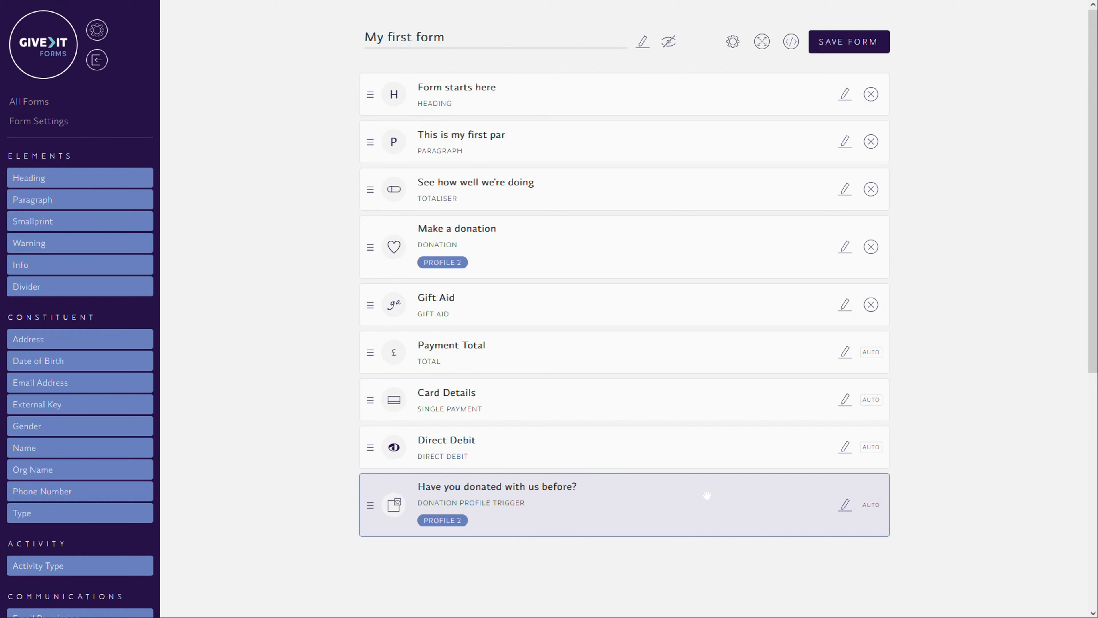
{"action": "left_click_drag", "start_coordinate": [706, 496], "coordinate": [708, 163]}
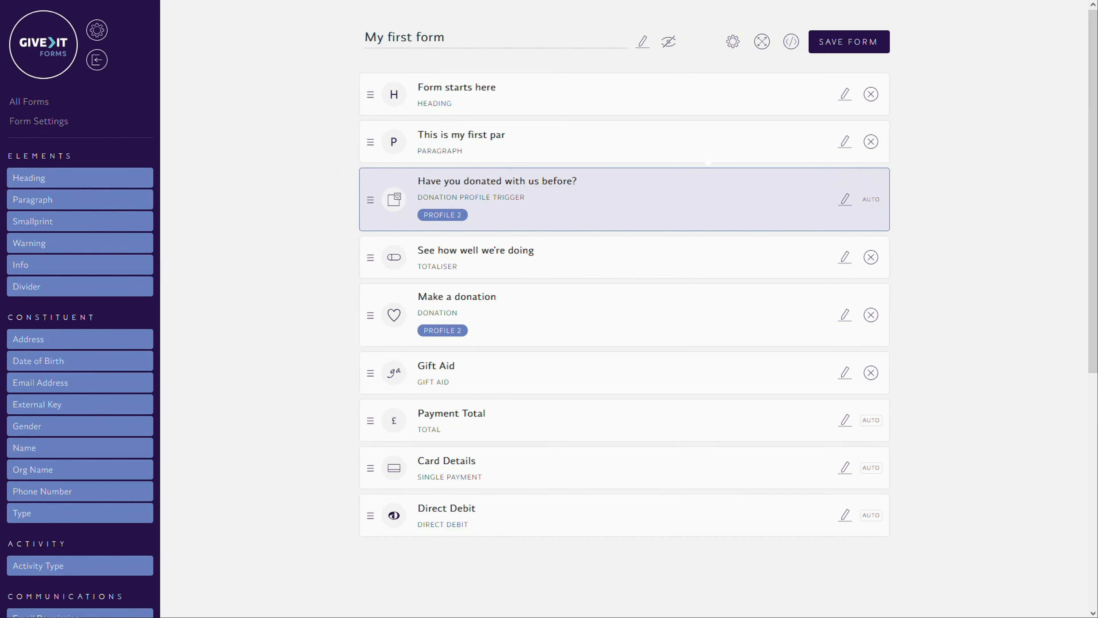
Open the profile trigger for editing, review the donation settings of both profiles, and cancel
{"action": "left_click", "coordinate": [848, 208]}
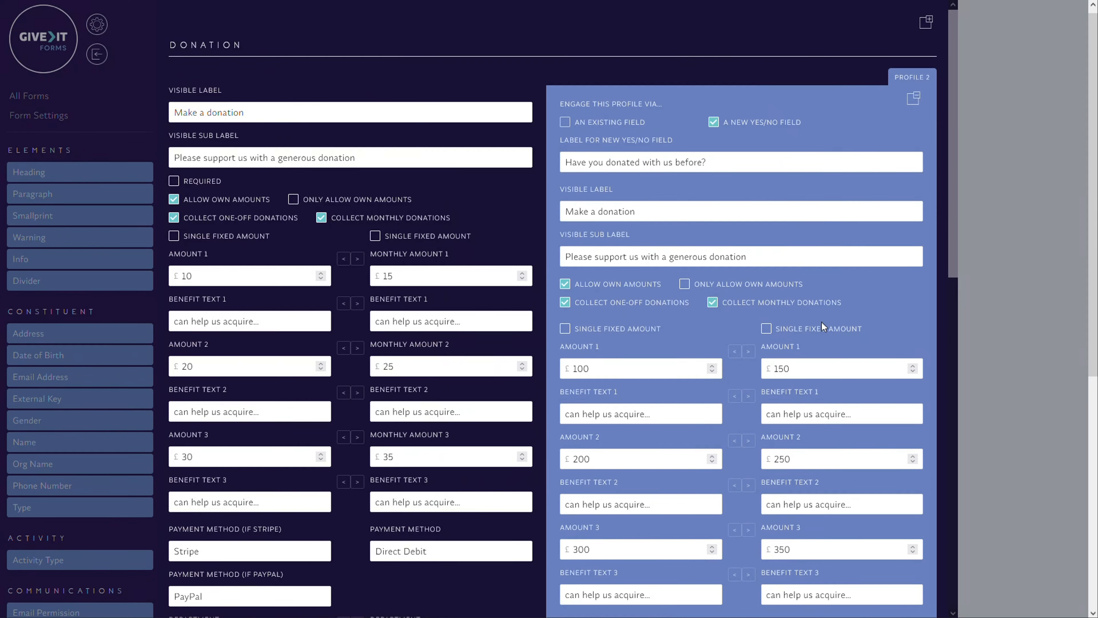
{"action": "scroll", "coordinate": [821, 338], "scroll_direction": "down", "scroll_amount": 10}
{"action": "scroll", "coordinate": [815, 368], "scroll_direction": "down", "scroll_amount": 3}
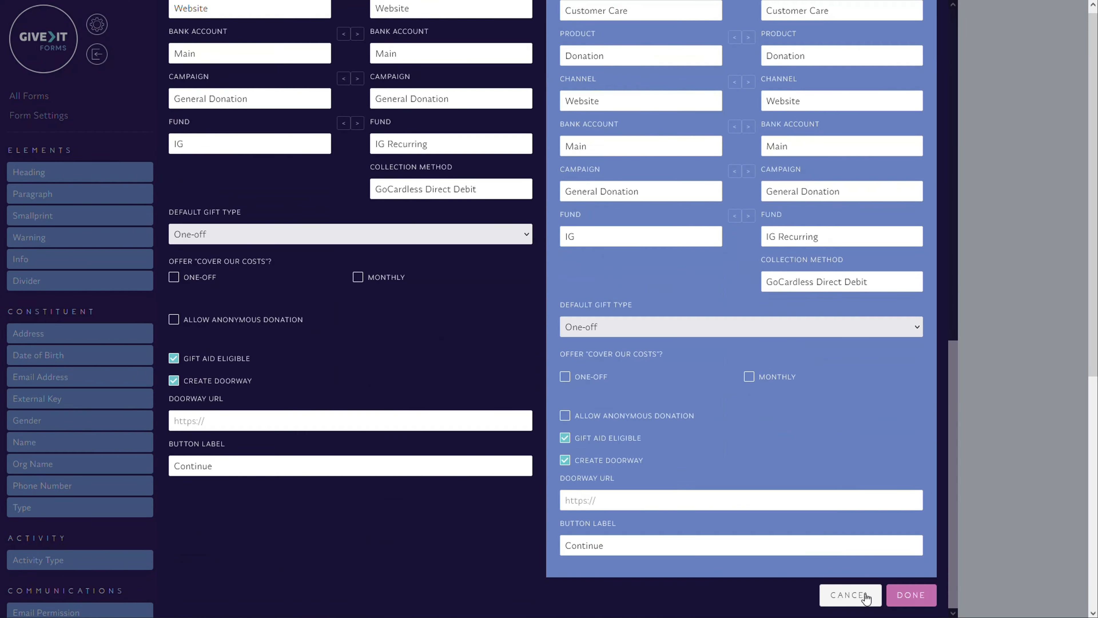
{"action": "left_click", "coordinate": [850, 596]}
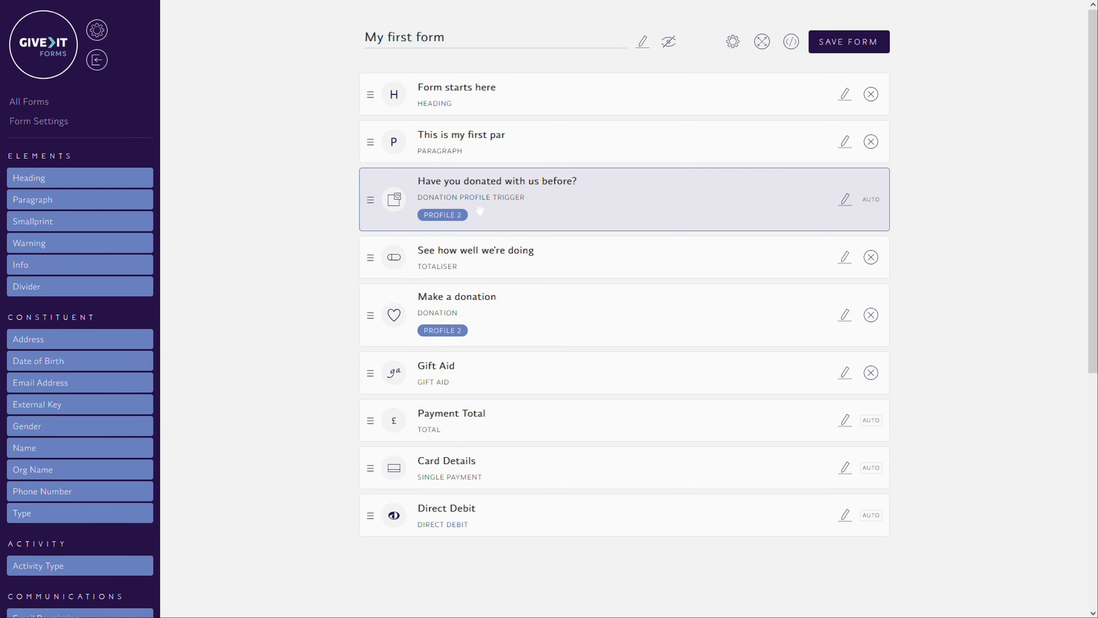
Try adding a third profile to the Make a donation field, then cancel the changes
{"action": "left_click", "coordinate": [842, 323]}
{"action": "left_click", "coordinate": [926, 22]}
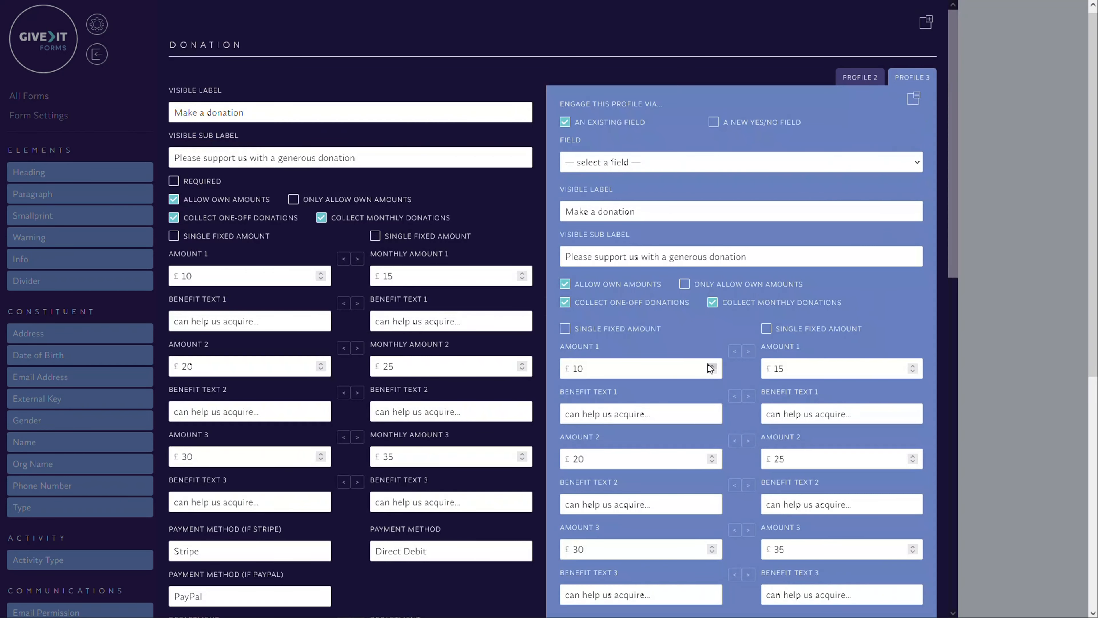
{"action": "scroll", "coordinate": [693, 305], "scroll_direction": "down", "scroll_amount": 4}
{"action": "scroll", "coordinate": [737, 523], "scroll_direction": "down", "scroll_amount": 12}
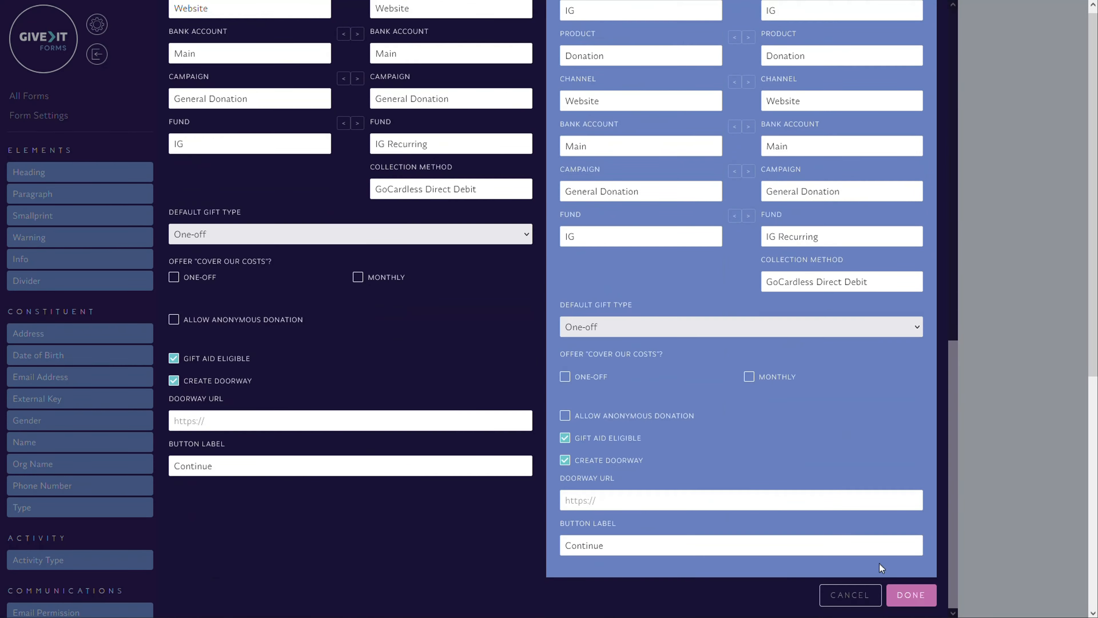
{"action": "left_click", "coordinate": [827, 595]}
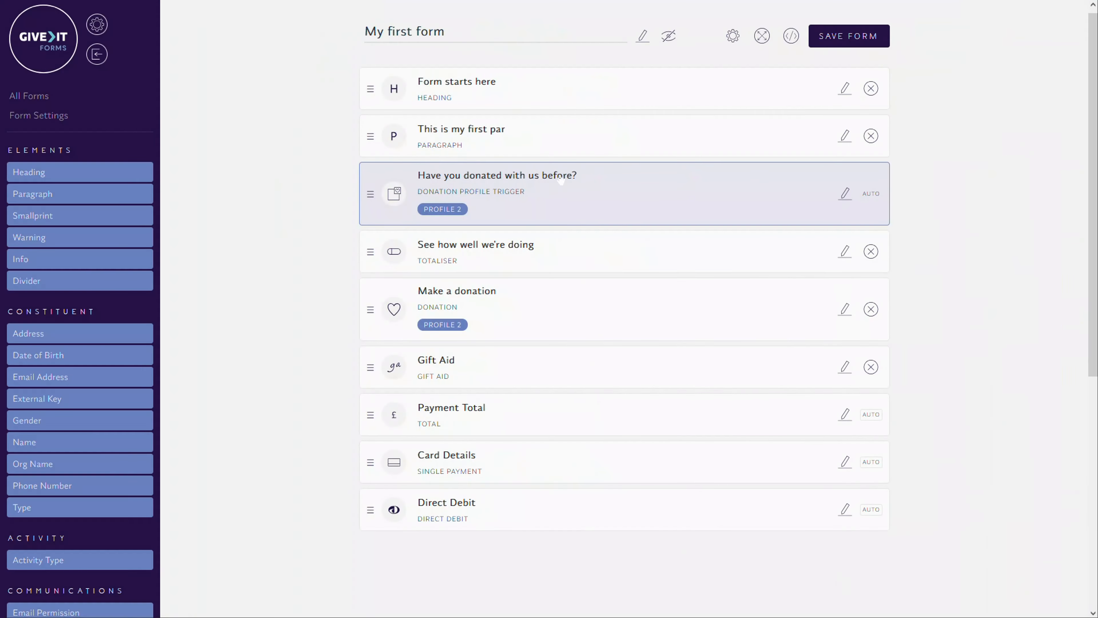
{"action": "mouse_move", "coordinate": [607, 192]}
{"action": "left_mouse_down"}
{"action": "mouse_move", "coordinate": [683, 196]}
{"action": "mouse_move", "coordinate": [602, 186]}
{"action": "mouse_move", "coordinate": [645, 175]}
{"action": "mouse_move", "coordinate": [605, 173]}
{"action": "left_mouse_up"}
{"action": "left_click_drag", "start_coordinate": [500, 320], "coordinate": [515, 309]}
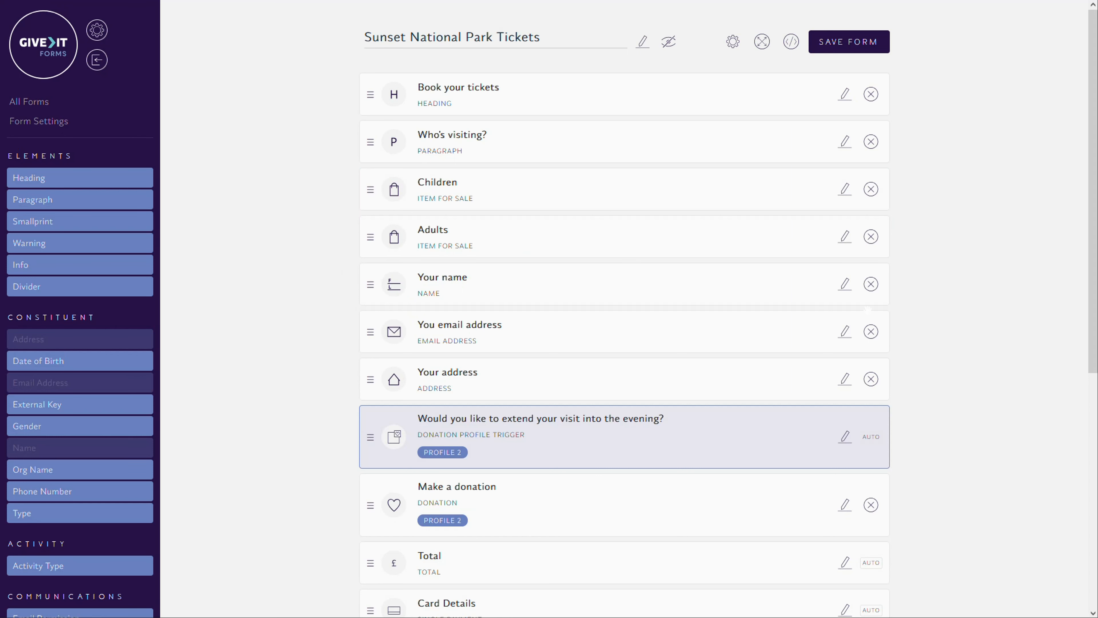
{"action": "scroll", "coordinate": [622, 303], "scroll_direction": "down", "scroll_amount": 5}
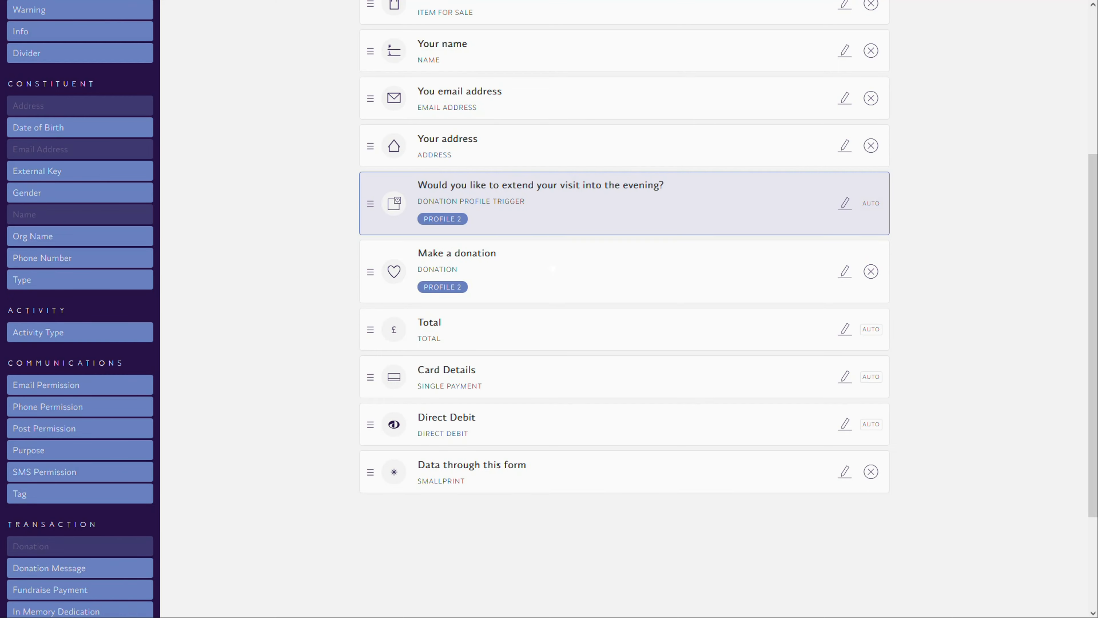
{"action": "mouse_move", "coordinate": [552, 268]}
{"action": "left_mouse_down"}
{"action": "mouse_move", "coordinate": [544, 268]}
{"action": "mouse_move", "coordinate": [554, 262]}
{"action": "left_mouse_up"}
{"action": "scroll", "coordinate": [666, 208], "scroll_direction": "up", "scroll_amount": 2}
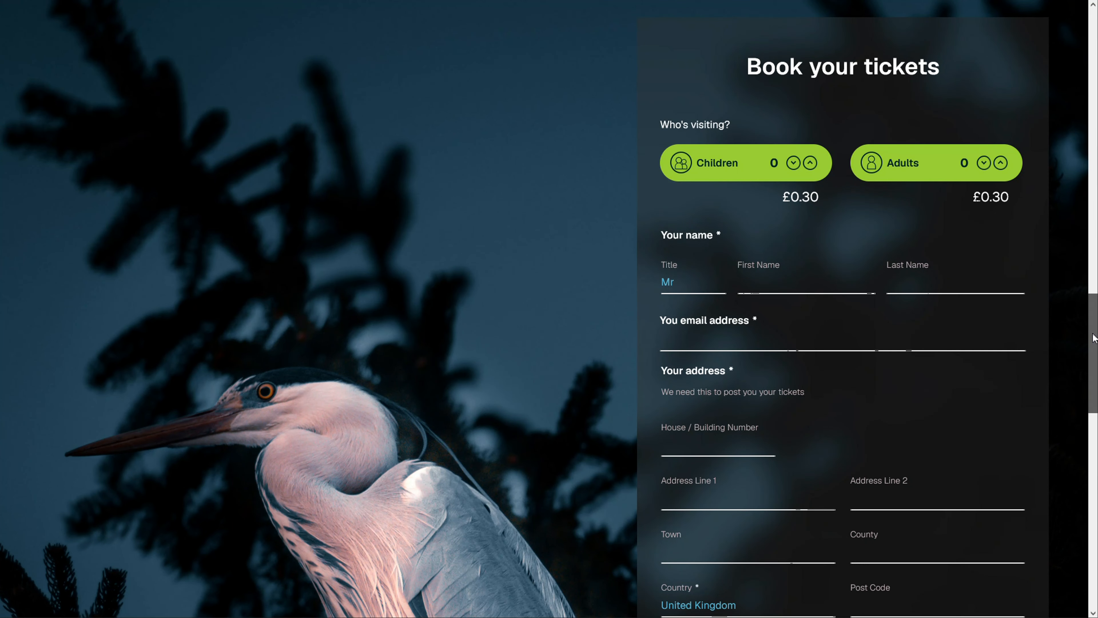
On the ticket booking page, answer Yes to extending the visit and try the £25, £50 and £75 donations
{"action": "left_click_drag", "start_coordinate": [1094, 337], "coordinate": [1096, 452]}
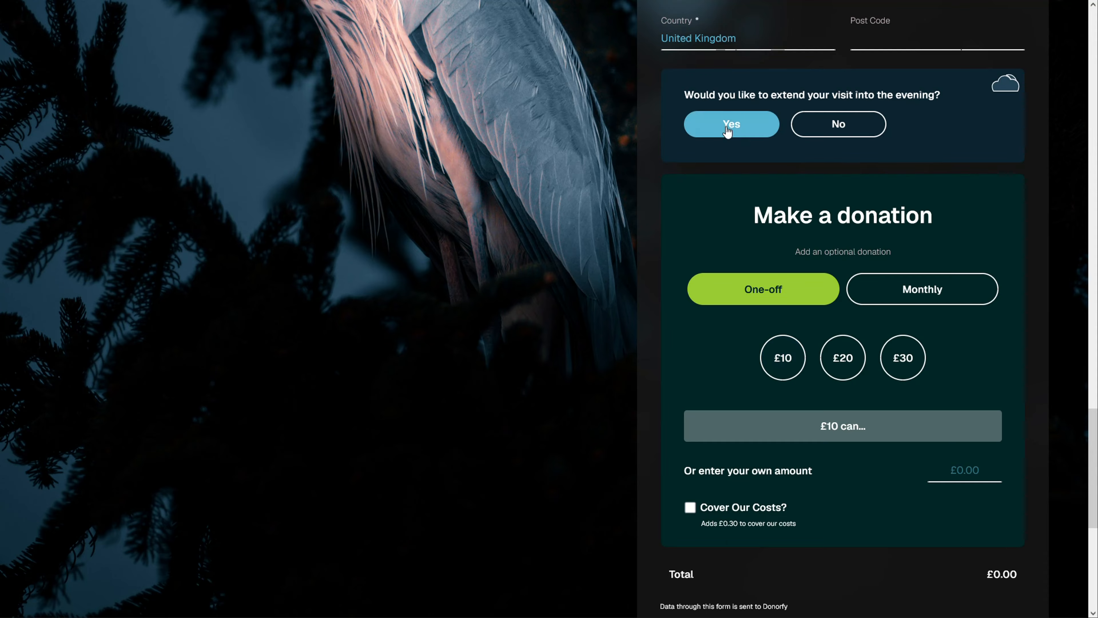
{"action": "left_click", "coordinate": [737, 129]}
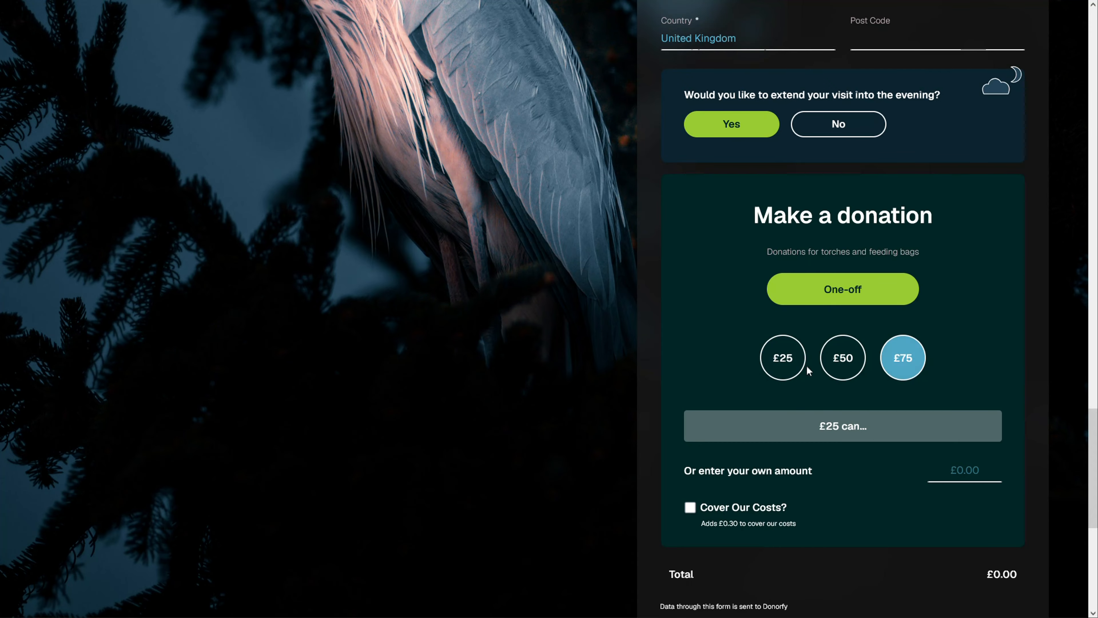
{"action": "left_click", "coordinate": [784, 361]}
{"action": "left_click", "coordinate": [843, 359]}
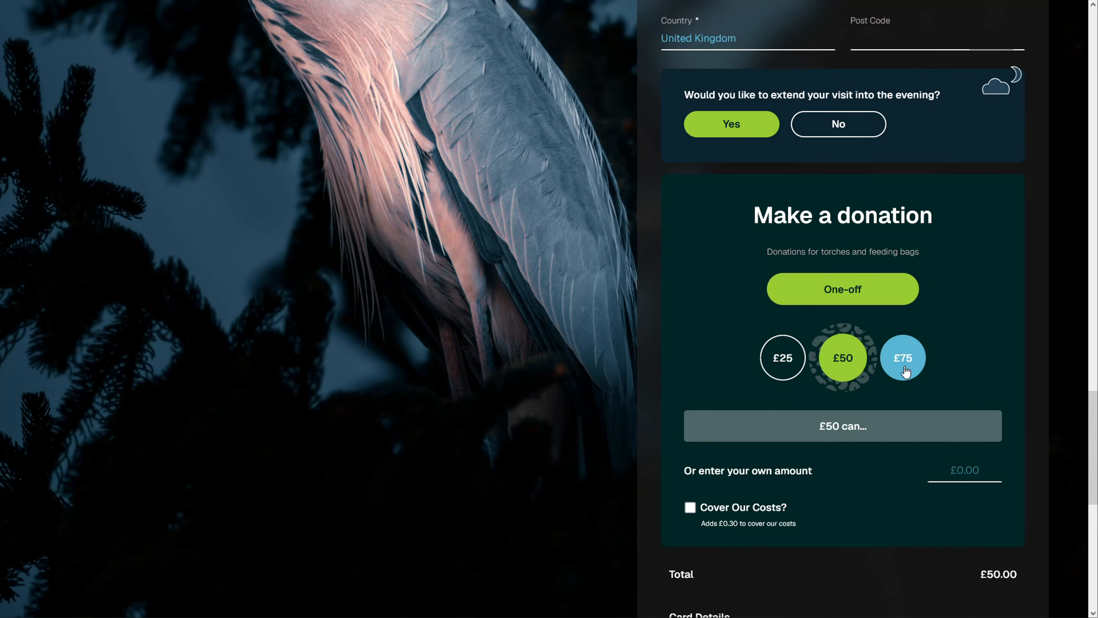
{"action": "left_click", "coordinate": [904, 371]}
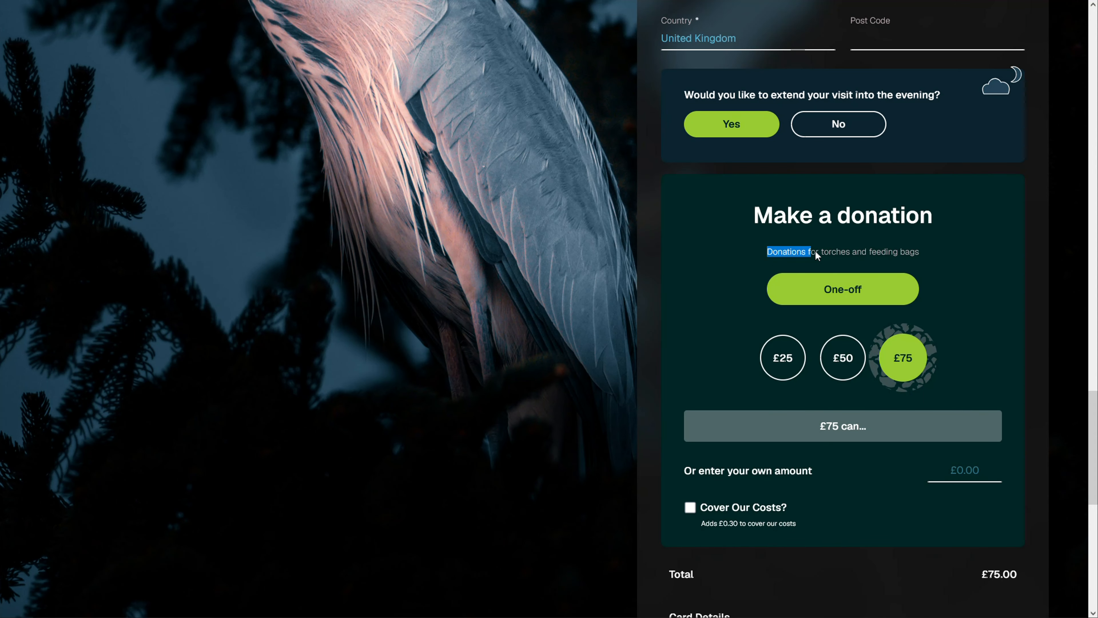
Highlight the donation sub label and switch between the £50, £25 and £75 amounts, ending on £75
{"action": "left_click_drag", "start_coordinate": [815, 252], "coordinate": [878, 257]}
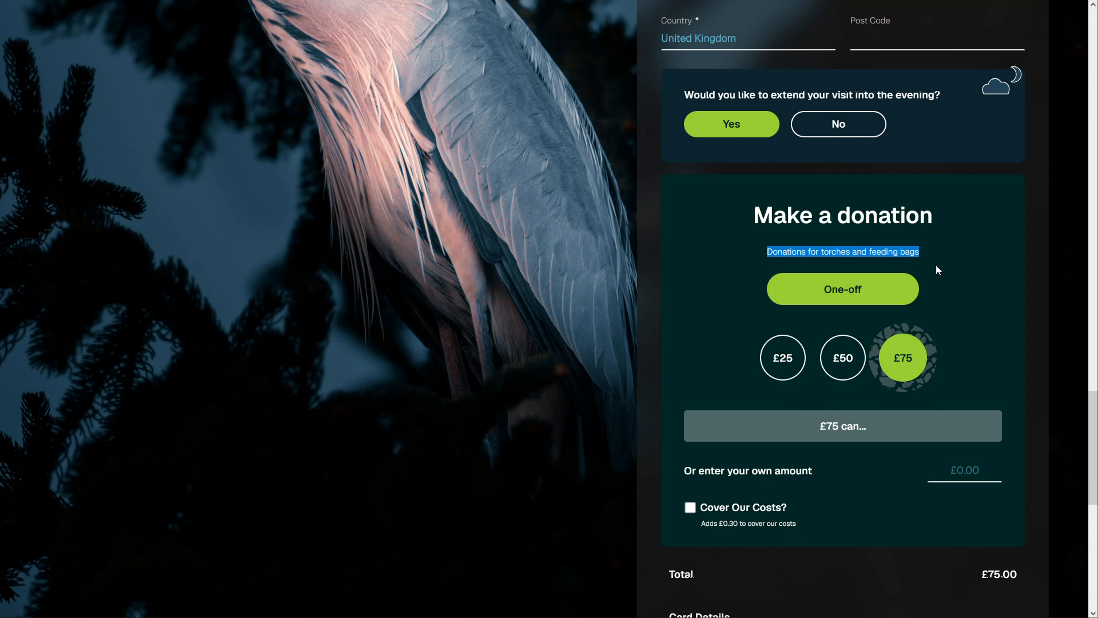
{"action": "left_click", "coordinate": [920, 255]}
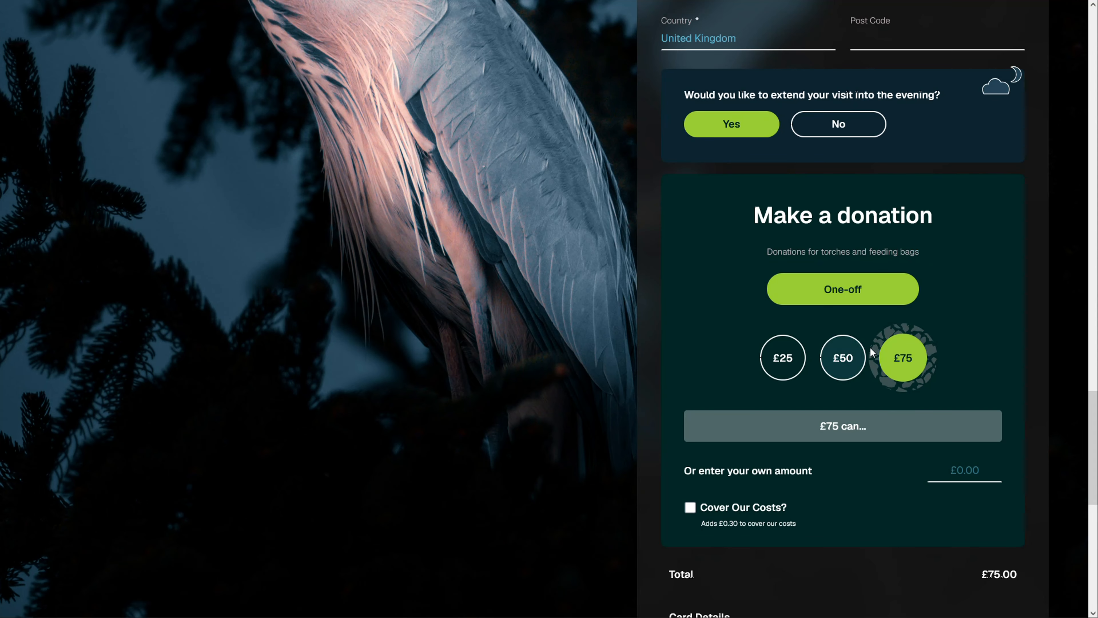
{"action": "left_click", "coordinate": [859, 362]}
{"action": "left_click", "coordinate": [777, 353]}
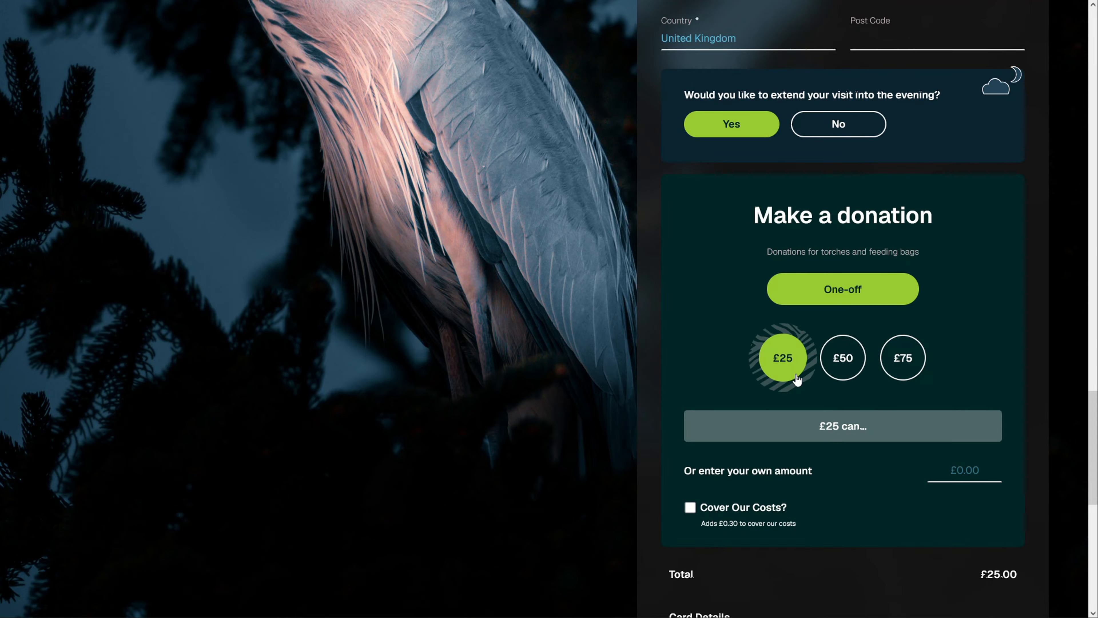
{"action": "left_click", "coordinate": [854, 368]}
{"action": "left_click", "coordinate": [903, 372]}
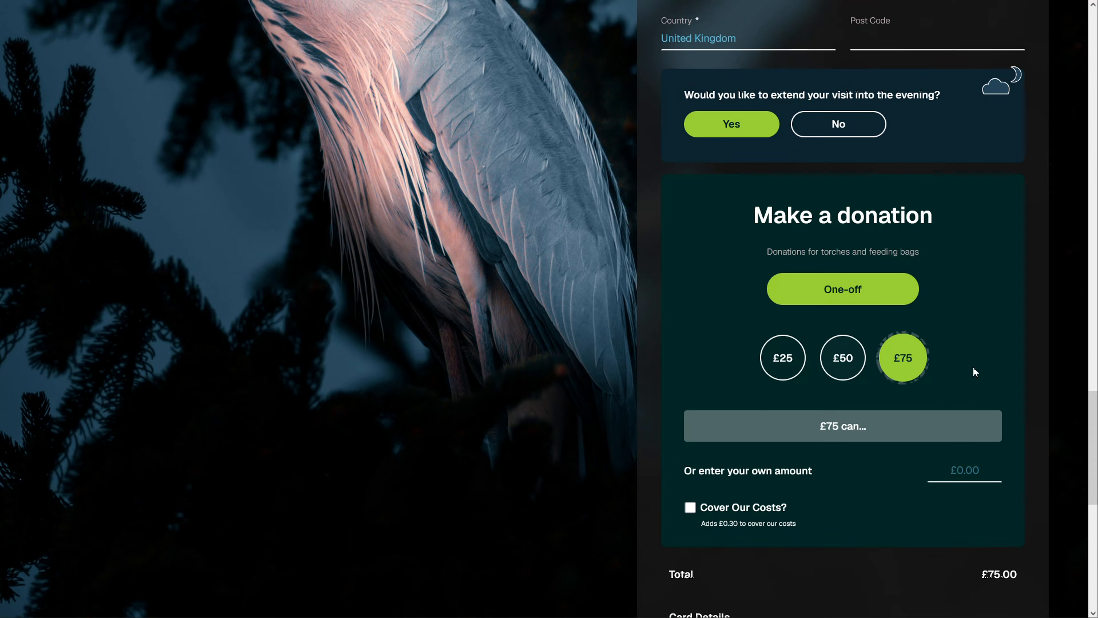
Answer No to extending the visit into the evening and choose a monthly donation
{"action": "left_click", "coordinate": [846, 130]}
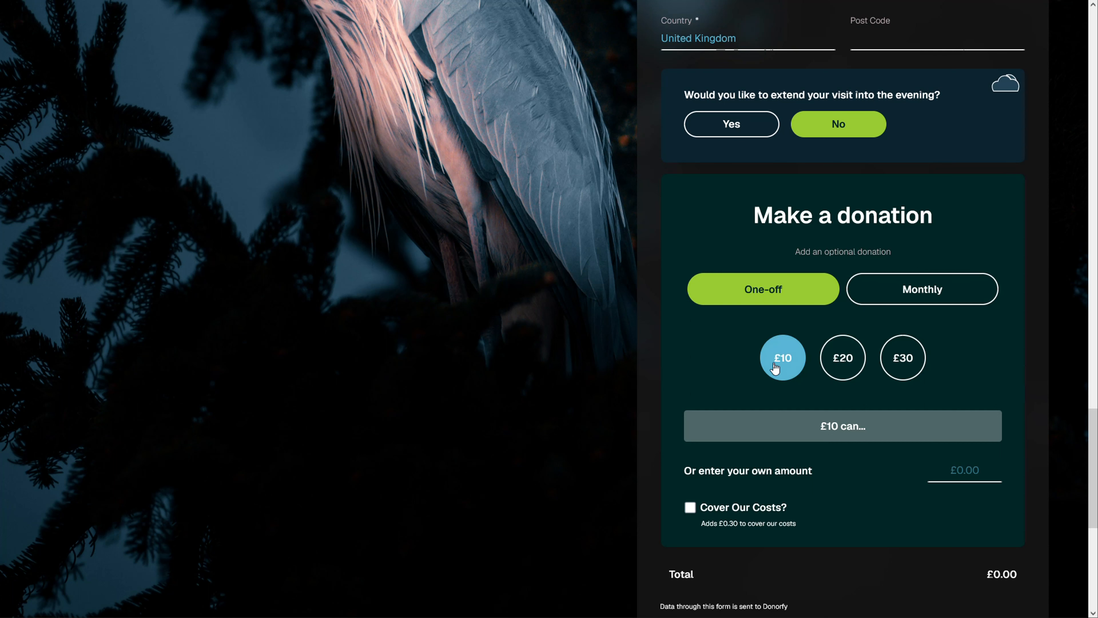
{"action": "left_click", "coordinate": [924, 289]}
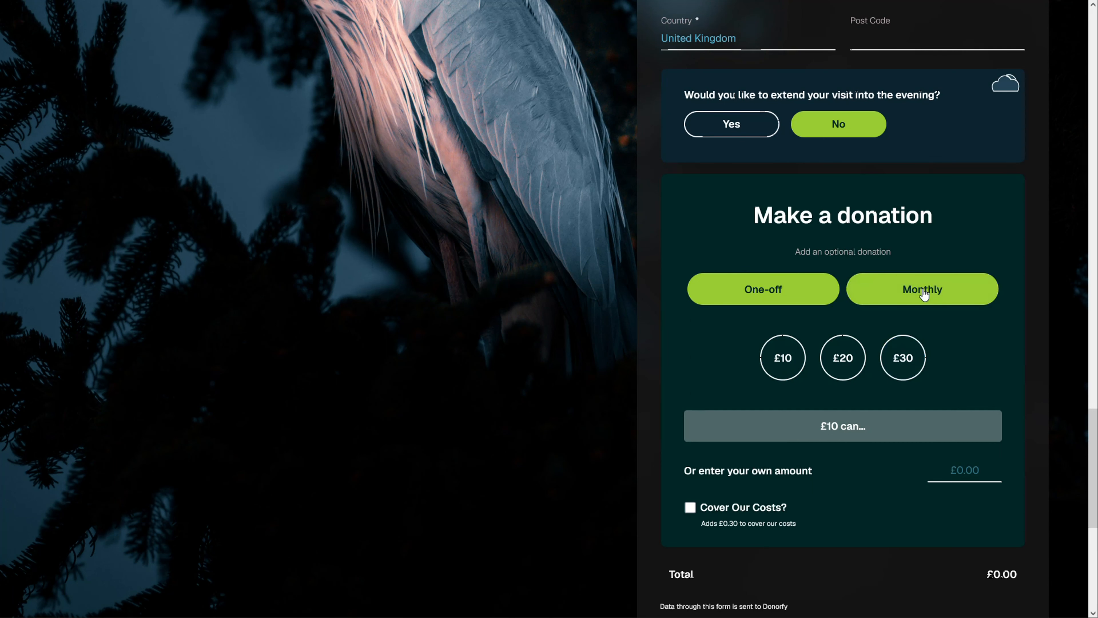